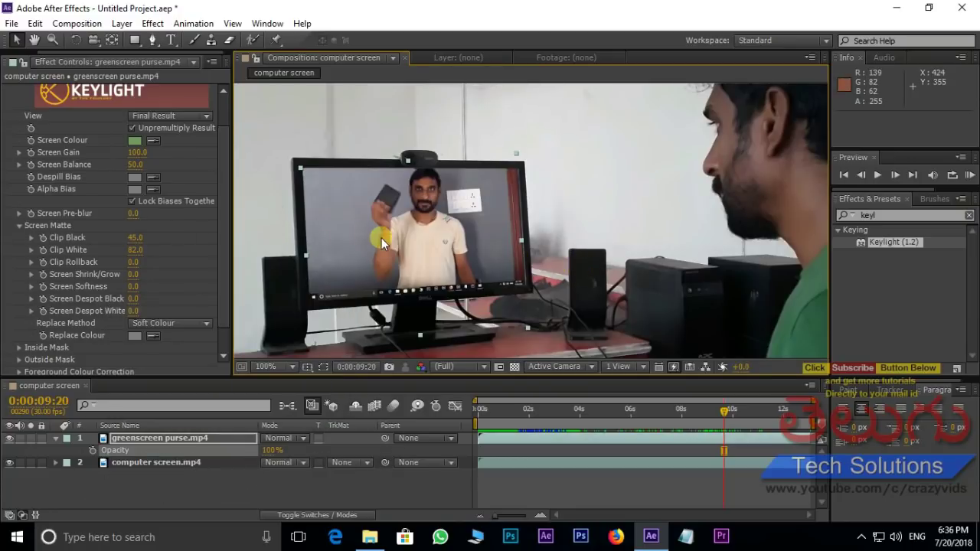
- Switch to the Project panel and delete the selected composition and footage items
{"action": "key", "text": "ctrl+0"}
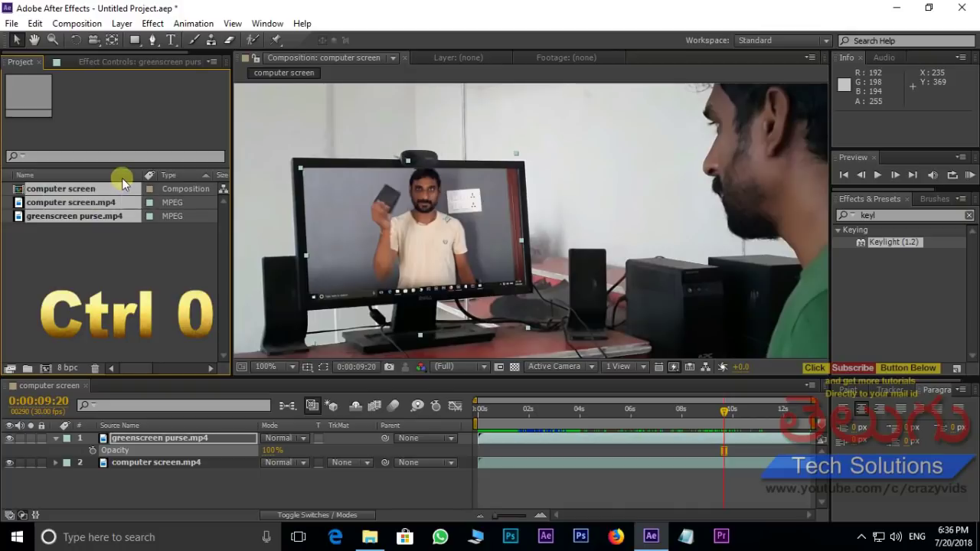
{"action": "key", "text": "Delete"}
- Confirm the deletion and import computer screen.mp4 and greenscreen purse.mp4 into the project
{"action": "left_click", "coordinate": [561, 281]}
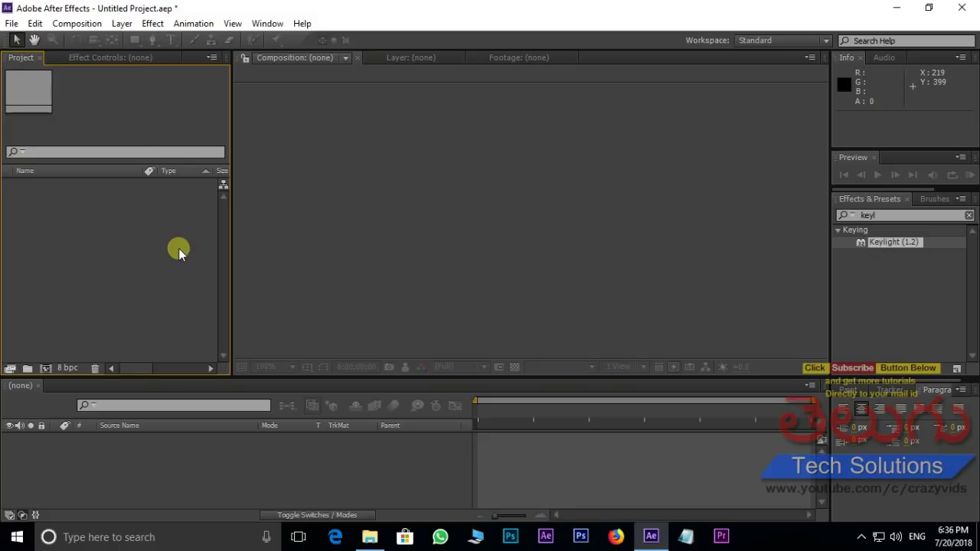
{"action": "double_click", "coordinate": [104, 254]}
{"action": "left_click", "coordinate": [339, 147]}
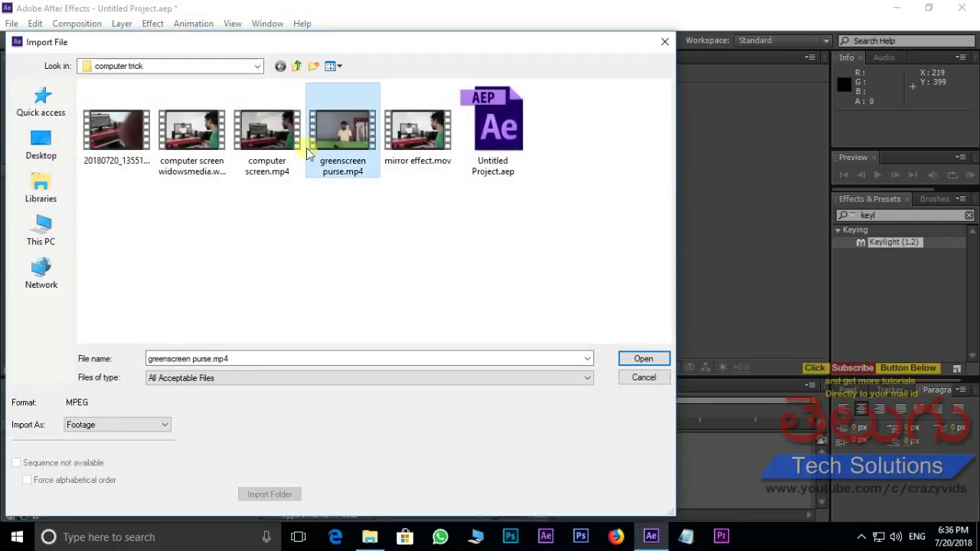
{"action": "left_click", "coordinate": [272, 138], "text": "ctrl"}
{"action": "left_click", "coordinate": [635, 358]}
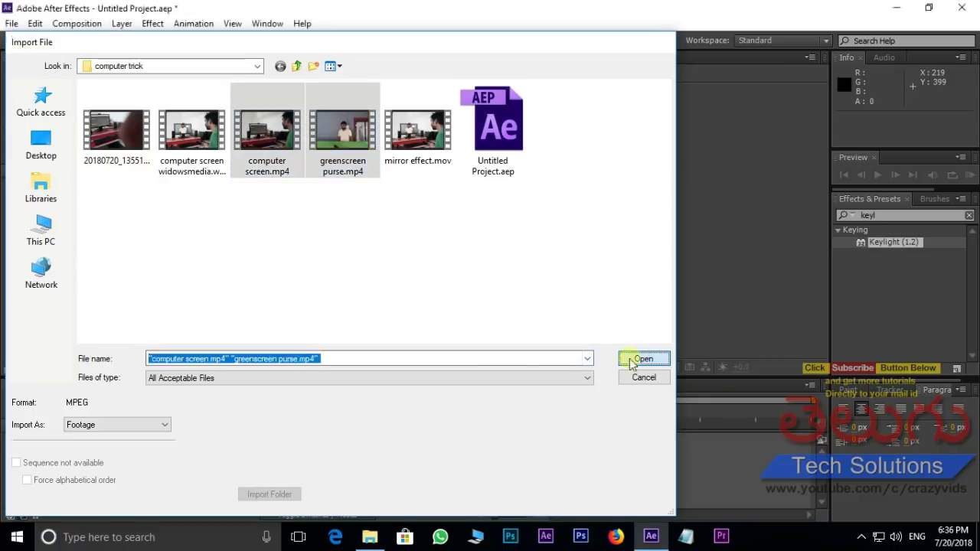
- Select both imported clips, greenscreen purse.mp4 and computer screen.mp4, in the Project panel
{"action": "left_click", "coordinate": [37, 235]}
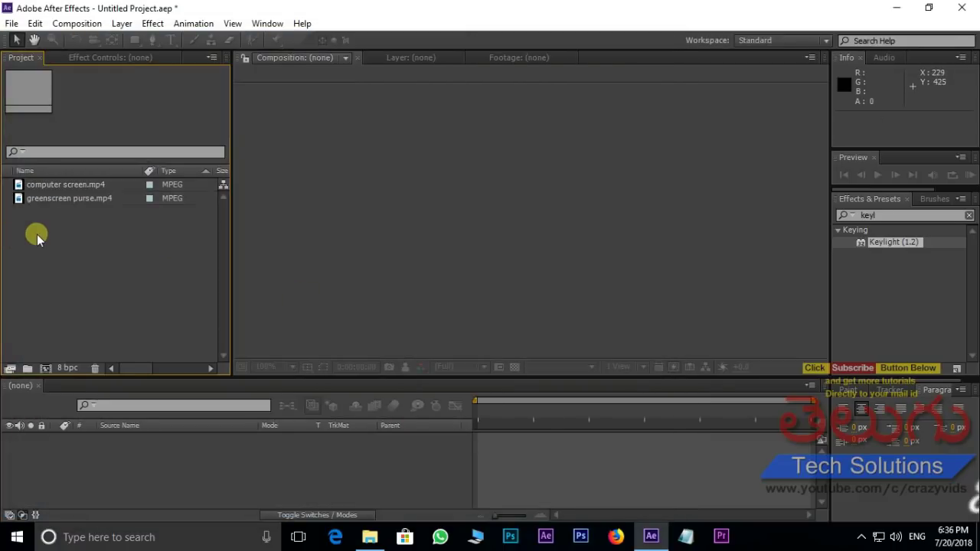
{"action": "left_click", "coordinate": [72, 198]}
{"action": "left_click", "coordinate": [82, 186]}
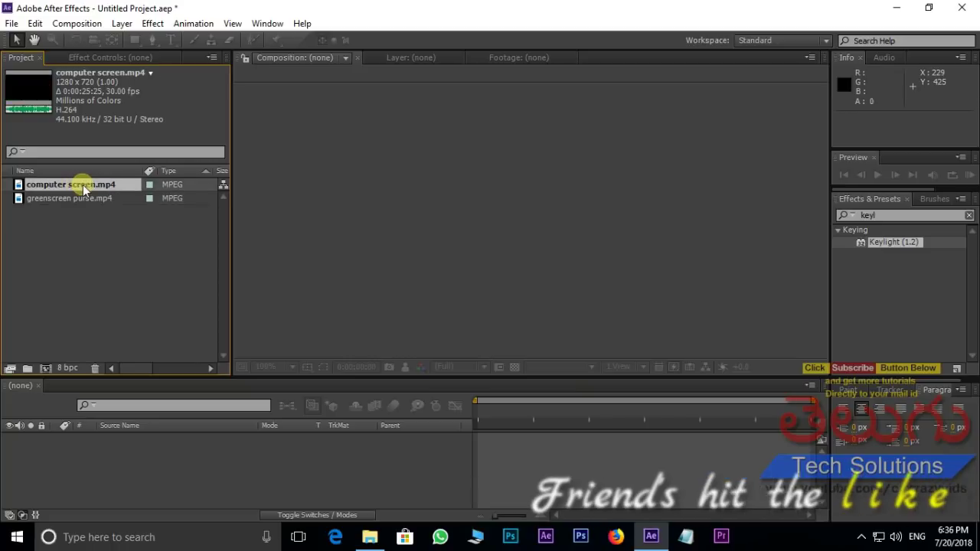
- Create a composition from computer screen.mp4 and layer greenscreen purse.mp4 above it
{"action": "left_click_drag", "start_coordinate": [84, 188], "coordinate": [152, 457]}
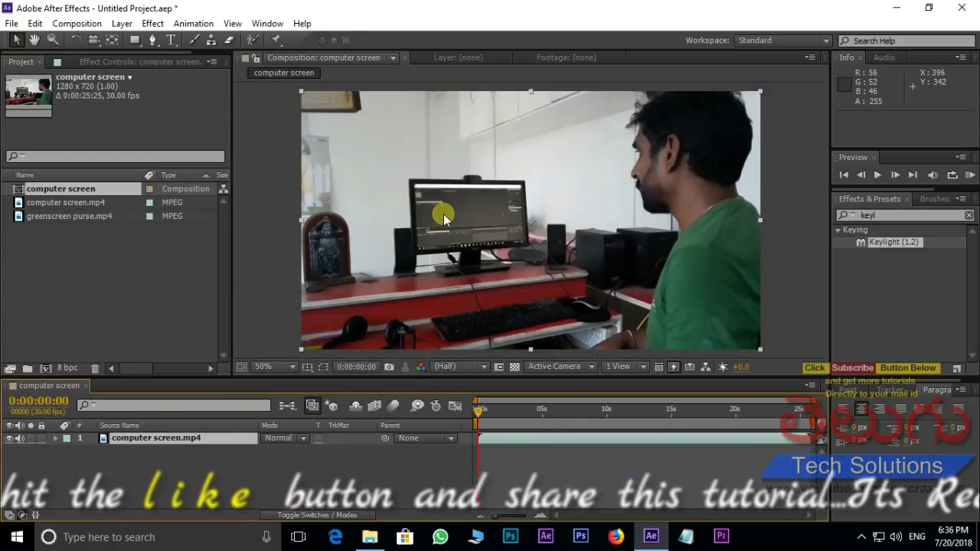
{"action": "left_click", "coordinate": [83, 217]}
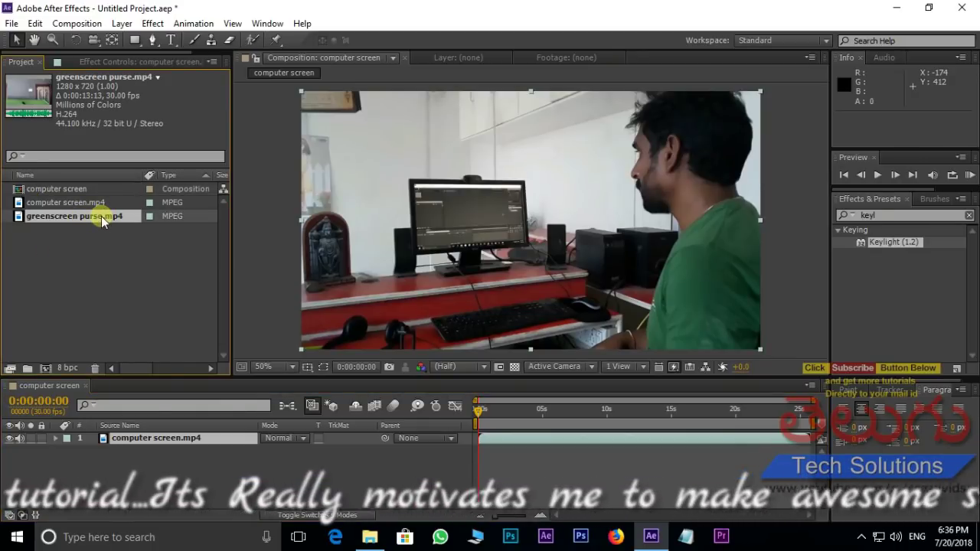
{"action": "left_click_drag", "start_coordinate": [104, 222], "coordinate": [183, 437]}
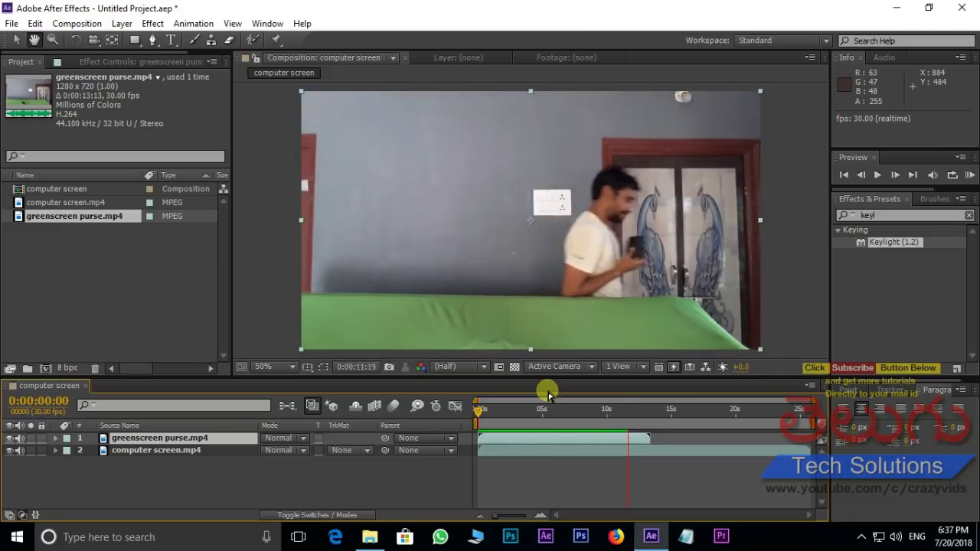
- Stop the preview at 0:00:10:16 and toggle the greenscreen purse layer's visibility off and on
{"action": "key", "text": "space"}
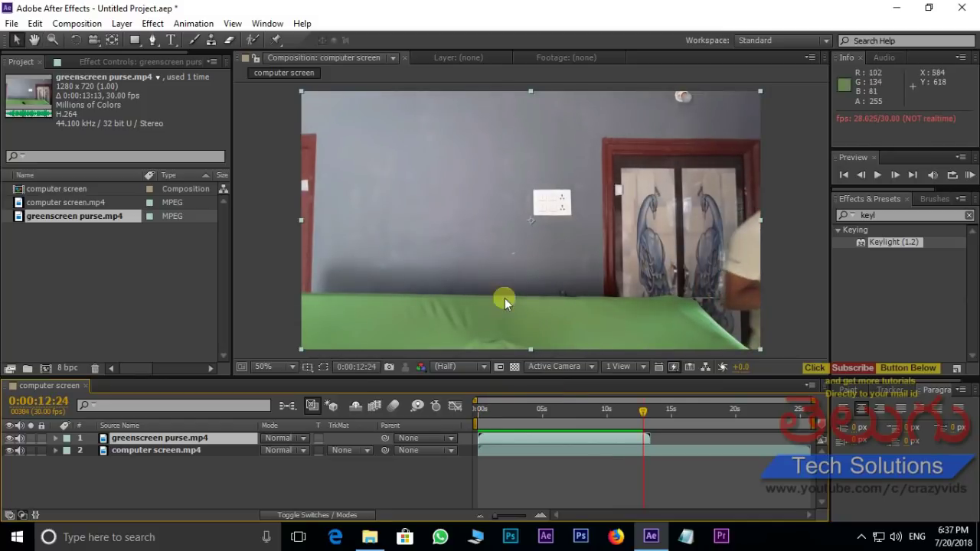
{"action": "left_click_drag", "start_coordinate": [644, 423], "coordinate": [613, 419]}
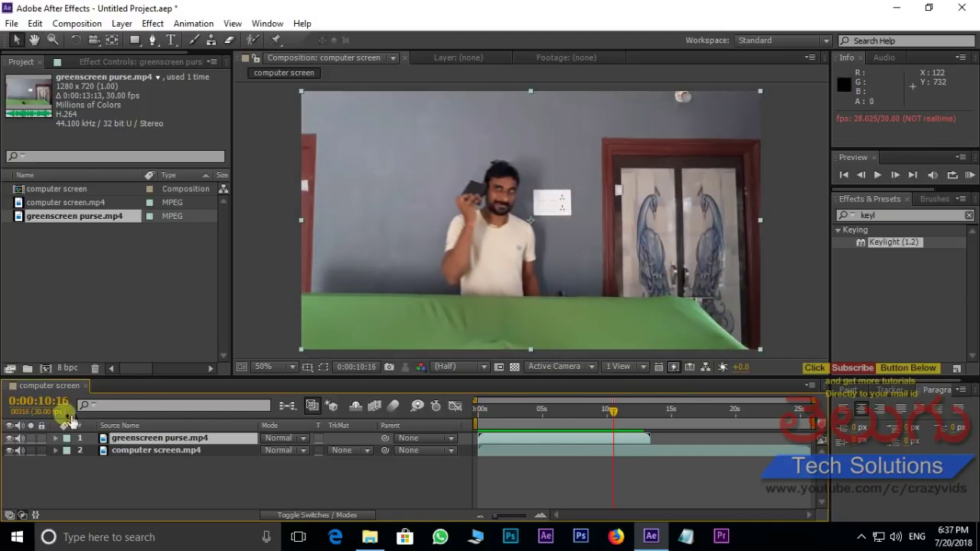
{"action": "left_click", "coordinate": [42, 434]}
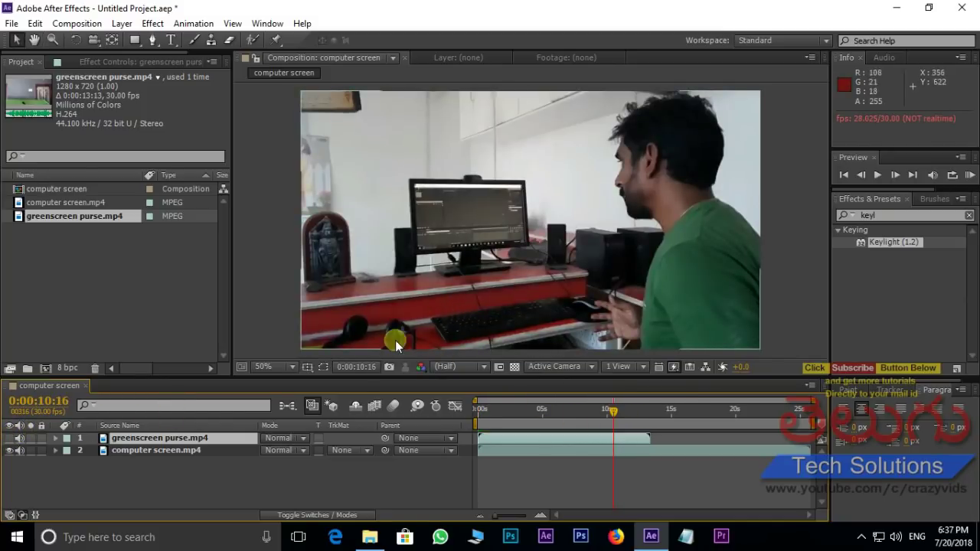
{"action": "left_click", "coordinate": [10, 439]}
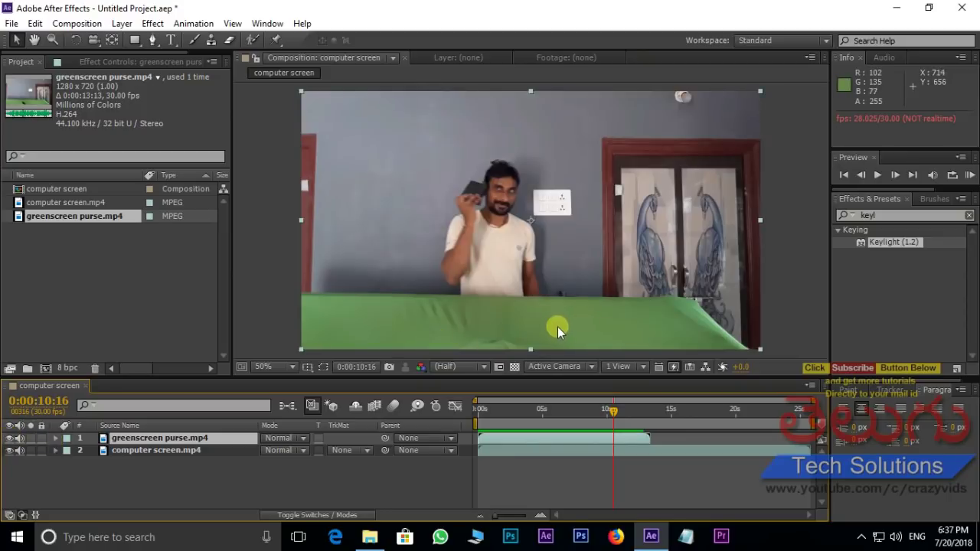
- Find Keylight in Effects & Presets and apply it to the greenscreen purse layer
{"action": "left_click", "coordinate": [898, 217]}
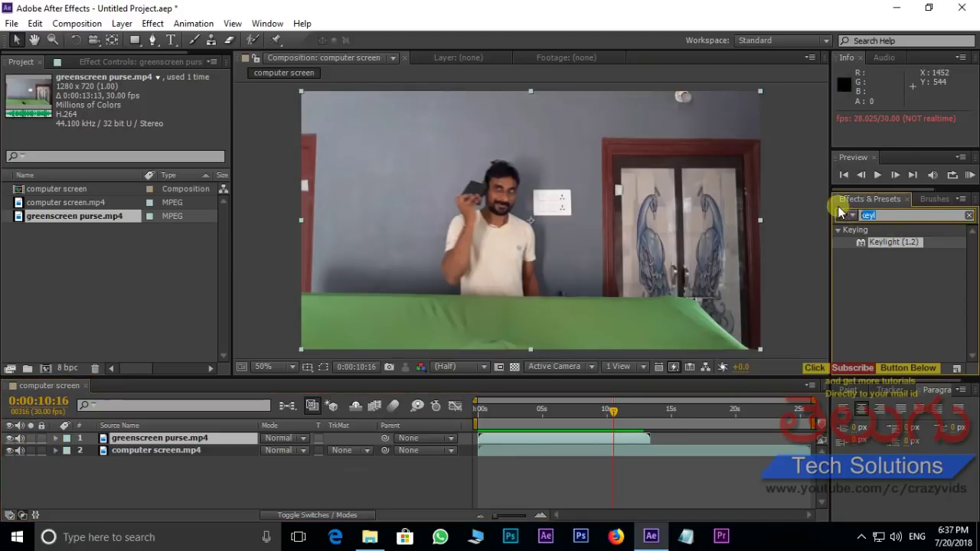
{"action": "type", "text": "k"}
{"action": "left_click", "coordinate": [842, 209]}
{"action": "type", "text": "eyli"}
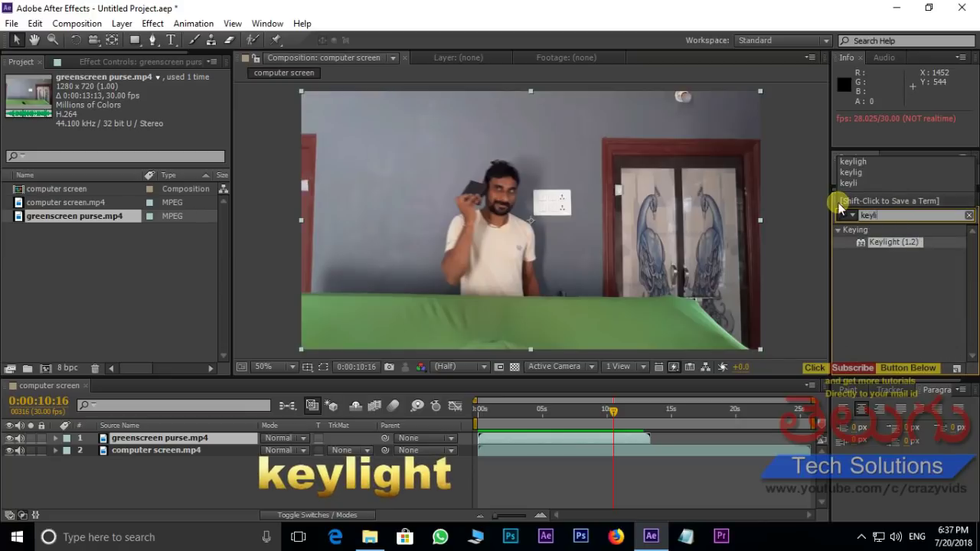
{"action": "left_click_drag", "start_coordinate": [896, 243], "coordinate": [566, 435]}
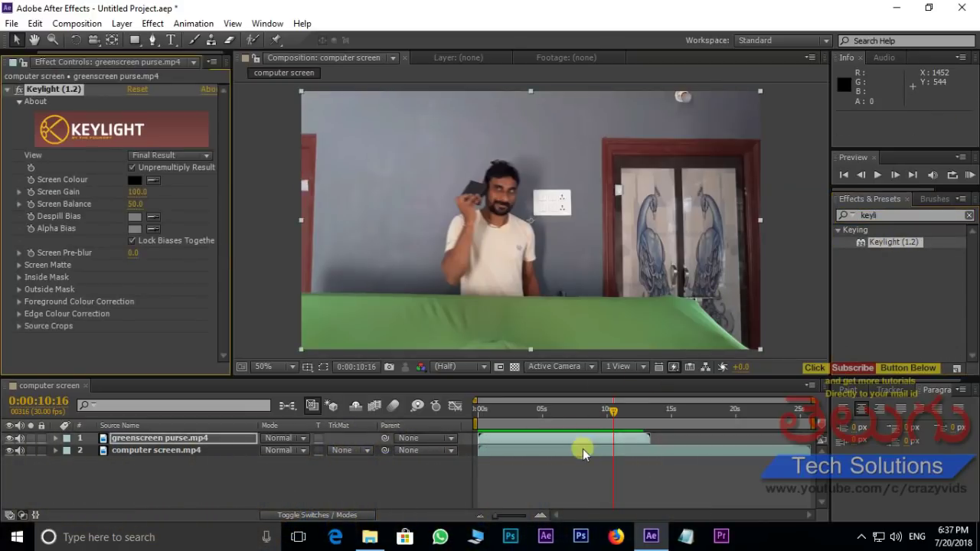
- Sample the green backdrop as Keylight's Screen Colour
{"action": "left_click", "coordinate": [155, 180]}
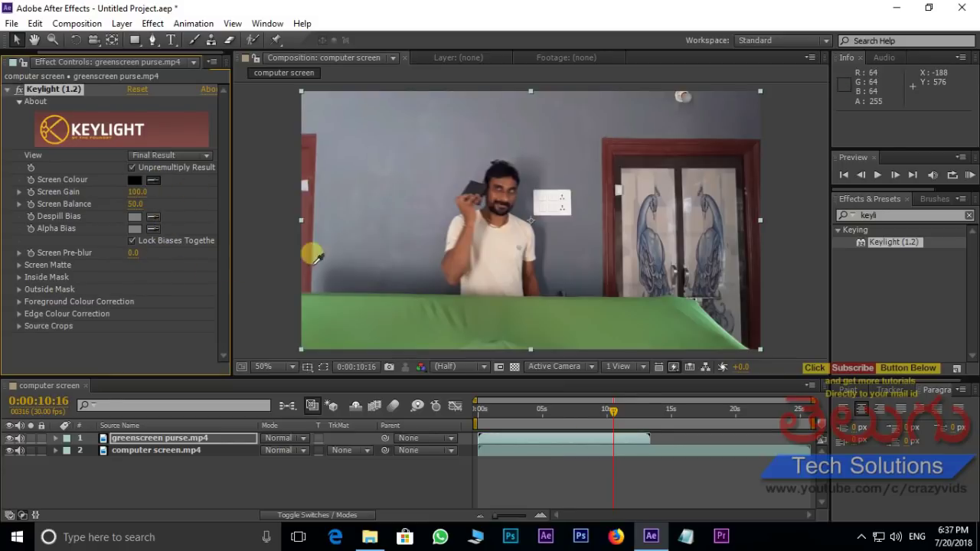
{"action": "left_click", "coordinate": [401, 316]}
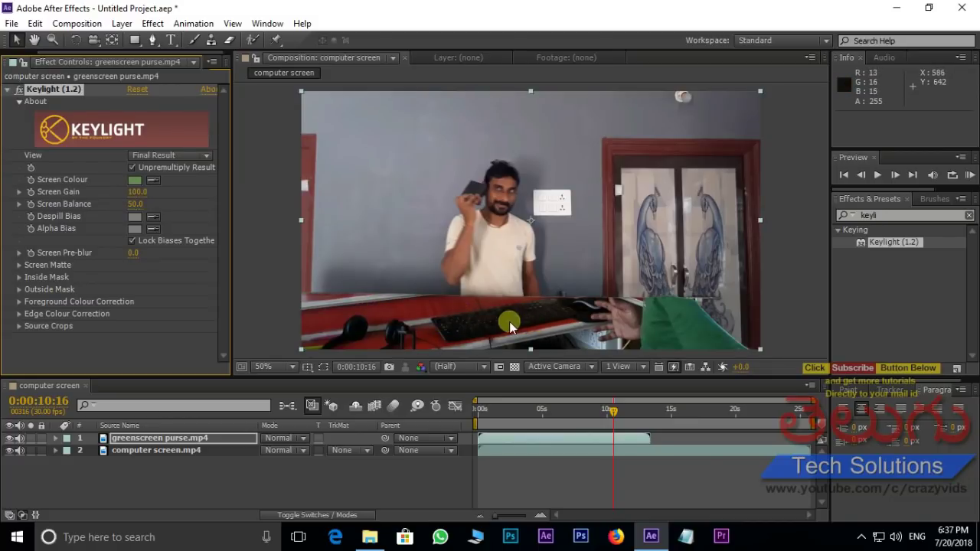
{"action": "left_click", "coordinate": [177, 156]}
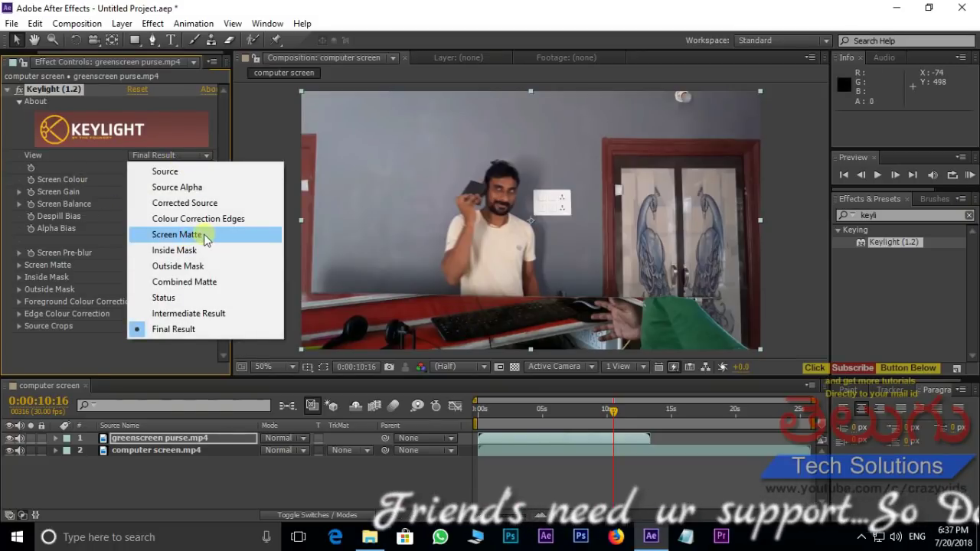
- In Screen Matte view, set Clip Black 37 and Clip White 86, then return to Final Result
{"action": "left_click", "coordinate": [177, 234]}
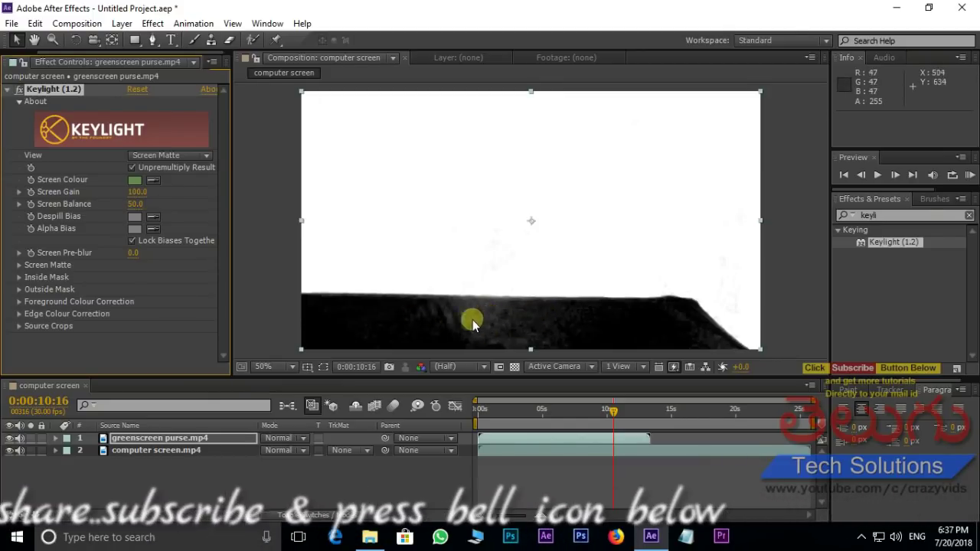
{"action": "left_click", "coordinate": [19, 265]}
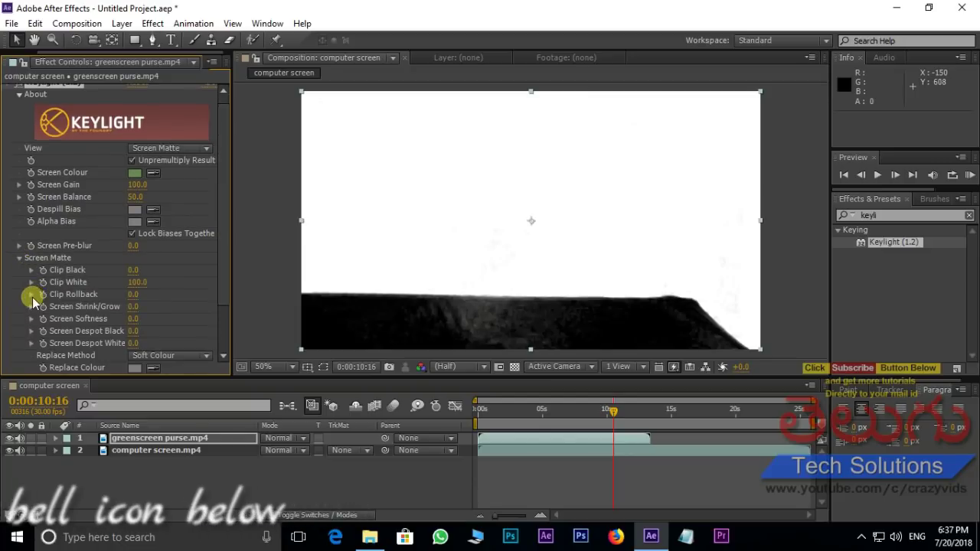
{"action": "left_click_drag", "start_coordinate": [136, 272], "coordinate": [145, 270]}
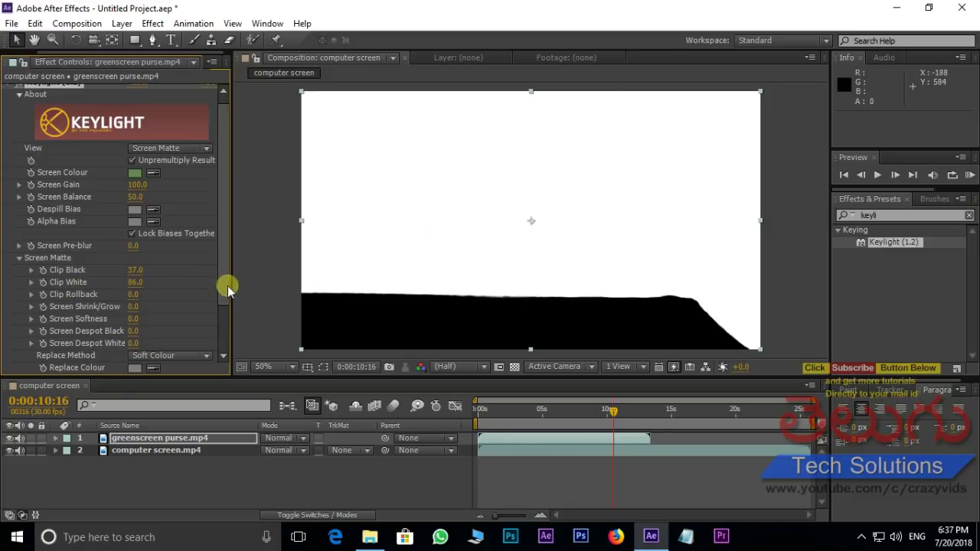
{"action": "scroll", "coordinate": [227, 287], "scroll_direction": "up", "scroll_amount": 1}
{"action": "left_click", "coordinate": [155, 157]}
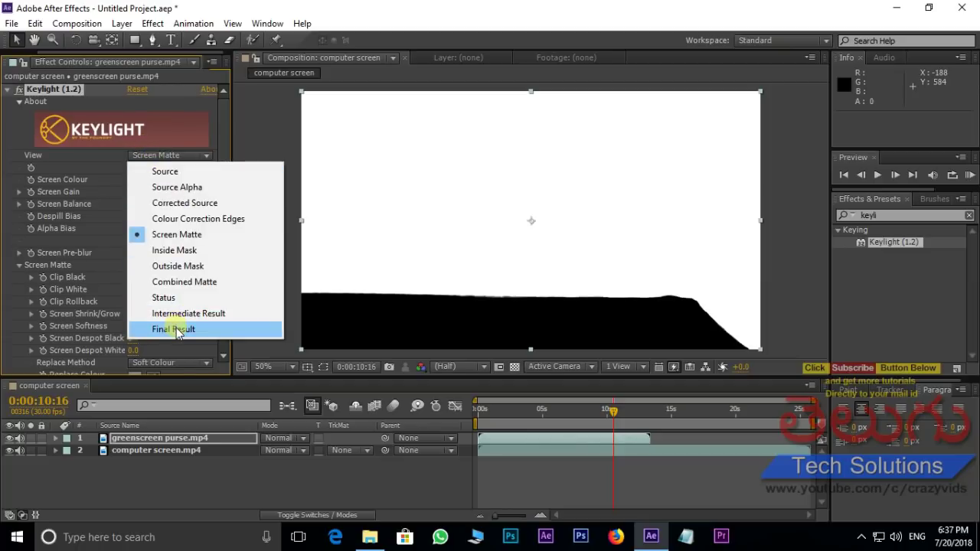
{"action": "left_click", "coordinate": [176, 329]}
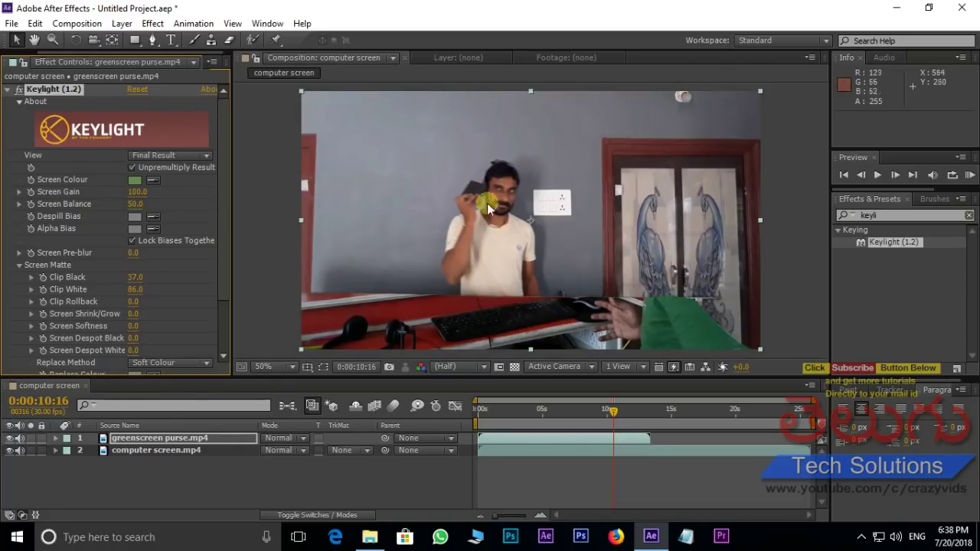
- Lower the greenscreen purse layer's opacity to 75%
{"action": "left_click", "coordinate": [201, 443]}
{"action": "key", "text": "t"}
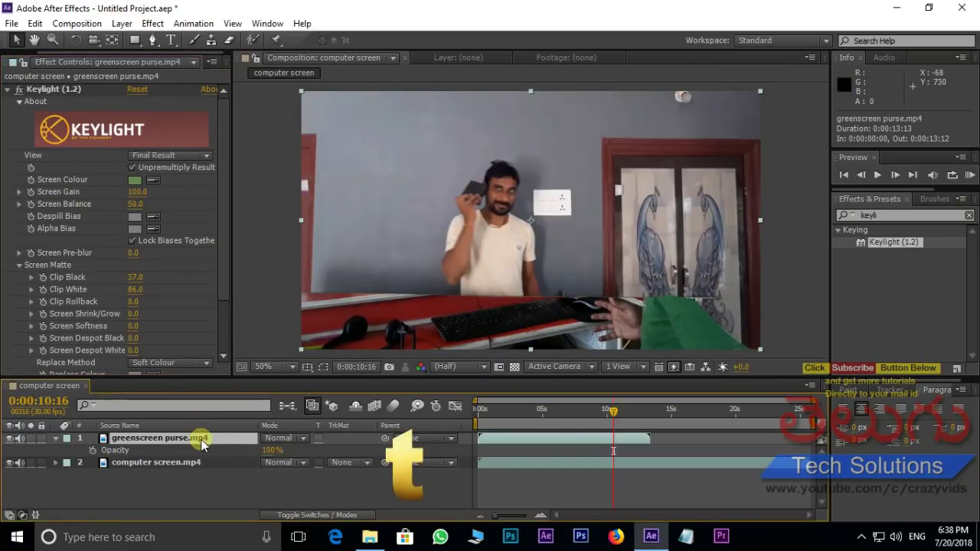
{"action": "left_click_drag", "start_coordinate": [277, 455], "coordinate": [252, 449]}
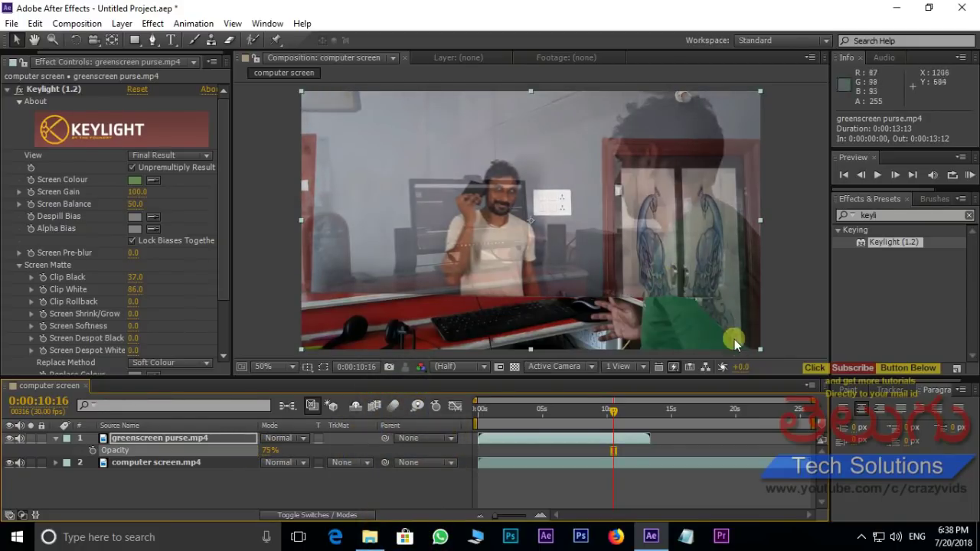
- Scale the greenscreen clip down to about 68% and move it up-left toward the monitor
{"action": "left_click_drag", "start_coordinate": [759, 349], "coordinate": [697, 306]}
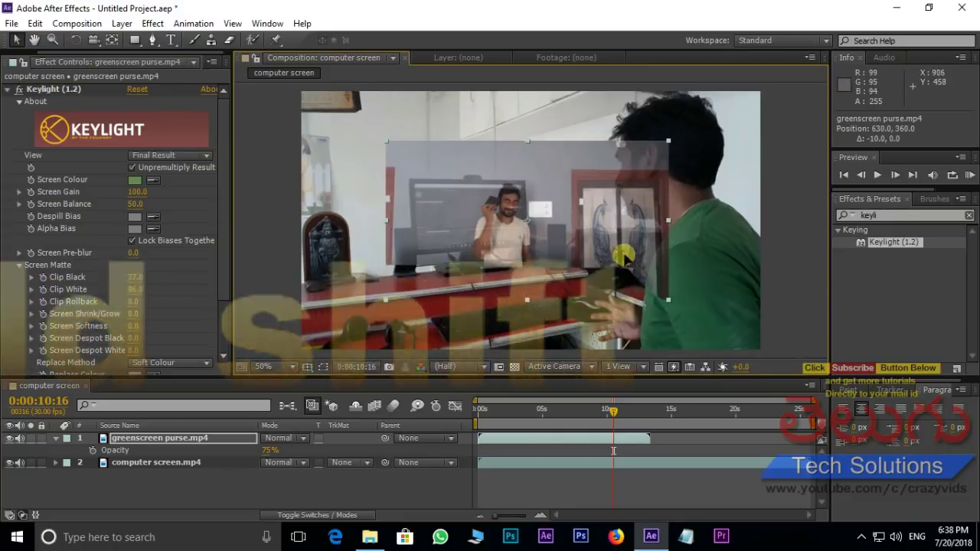
{"action": "left_click_drag", "start_coordinate": [689, 300], "coordinate": [595, 232]}
{"action": "scroll", "coordinate": [474, 252], "scroll_direction": "up", "scroll_amount": 2}
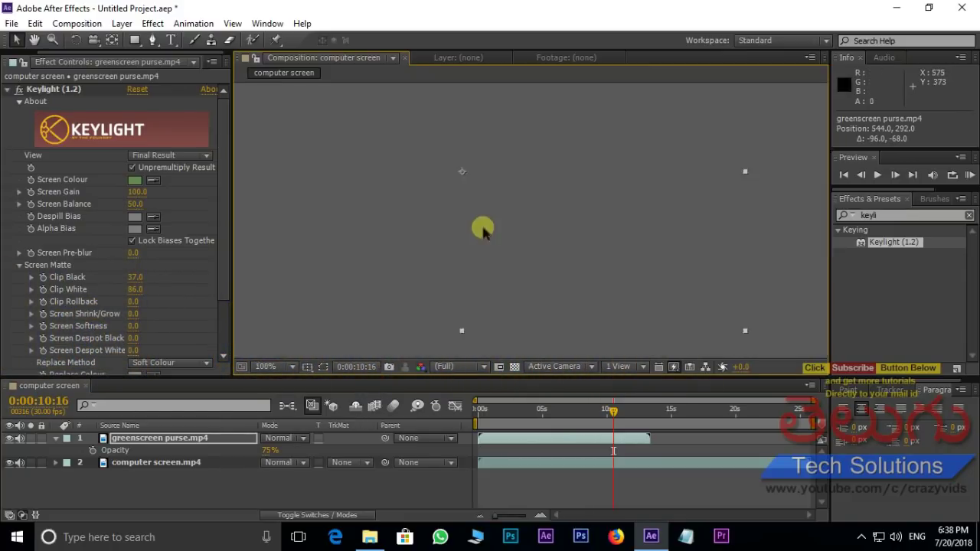
{"action": "left_click_drag", "start_coordinate": [474, 252], "coordinate": [658, 237]}
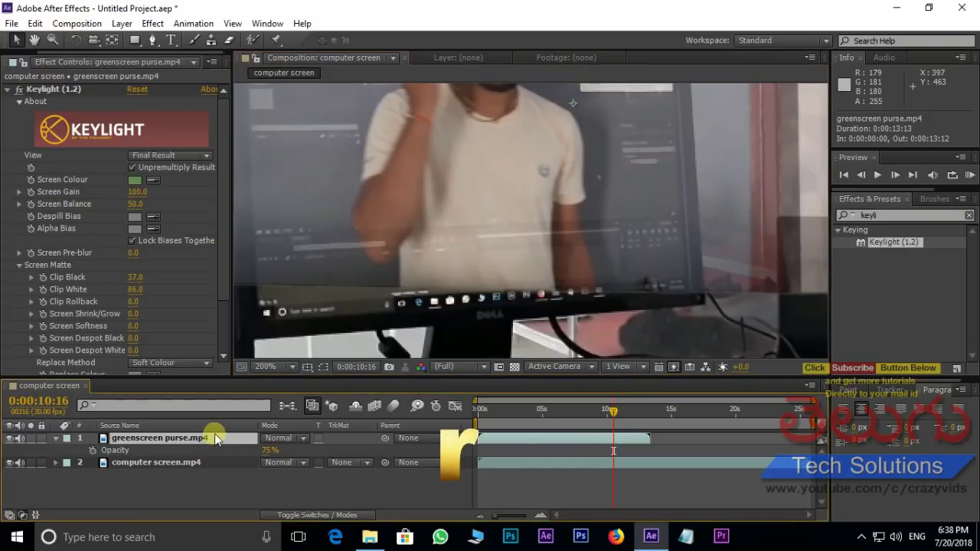
- Rotate the greenscreen clip to -5° and scale it down further
{"action": "key", "text": "r"}
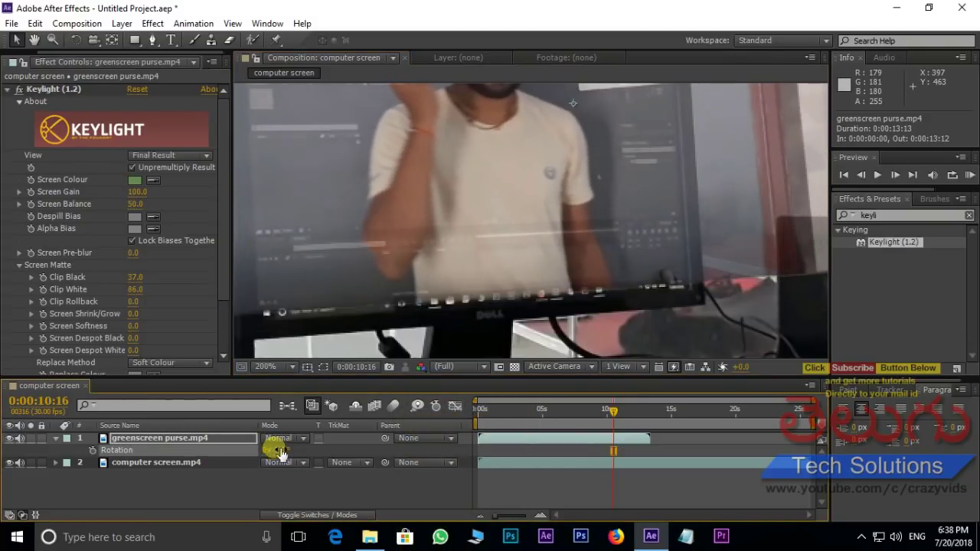
{"action": "scroll", "coordinate": [517, 168], "scroll_direction": "down", "scroll_amount": 1}
{"action": "scroll", "coordinate": [517, 168], "scroll_direction": "down", "scroll_amount": 2}
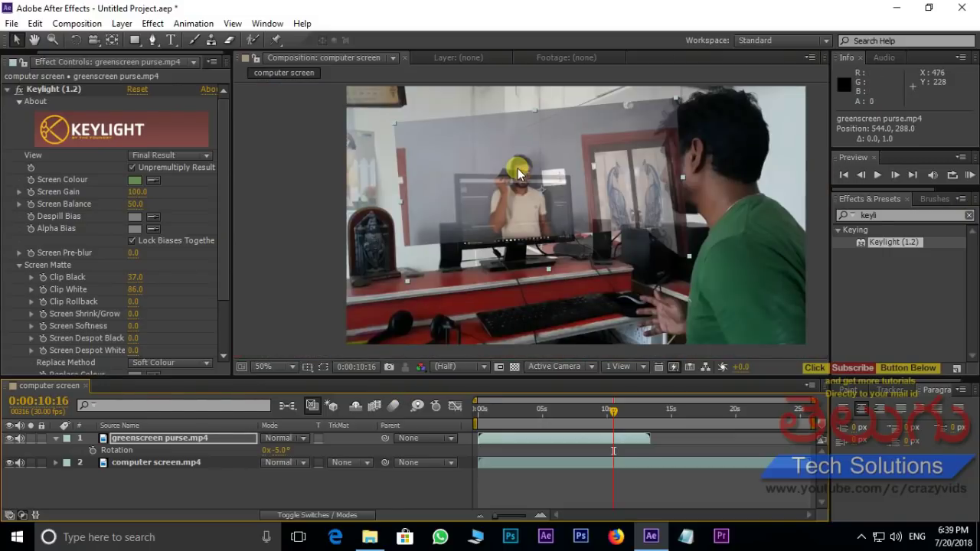
{"action": "left_click_drag", "start_coordinate": [676, 99], "coordinate": [639, 121]}
- Move the rotated clip down-left and align it over the monitor's screen
{"action": "scroll", "coordinate": [508, 154], "scroll_direction": "up", "scroll_amount": 2}
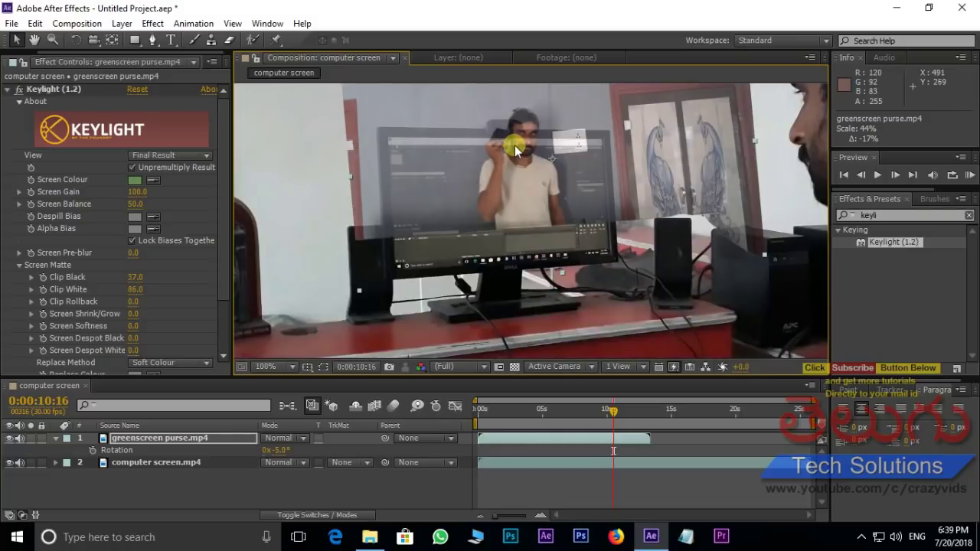
{"action": "left_click_drag", "start_coordinate": [558, 202], "coordinate": [530, 232]}
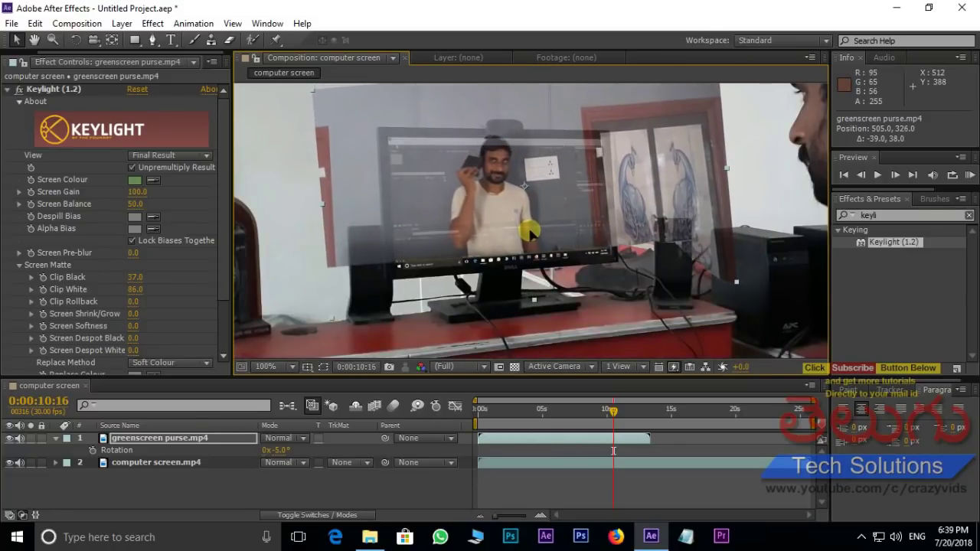
{"action": "scroll", "coordinate": [436, 256], "scroll_direction": "up", "scroll_amount": 2}
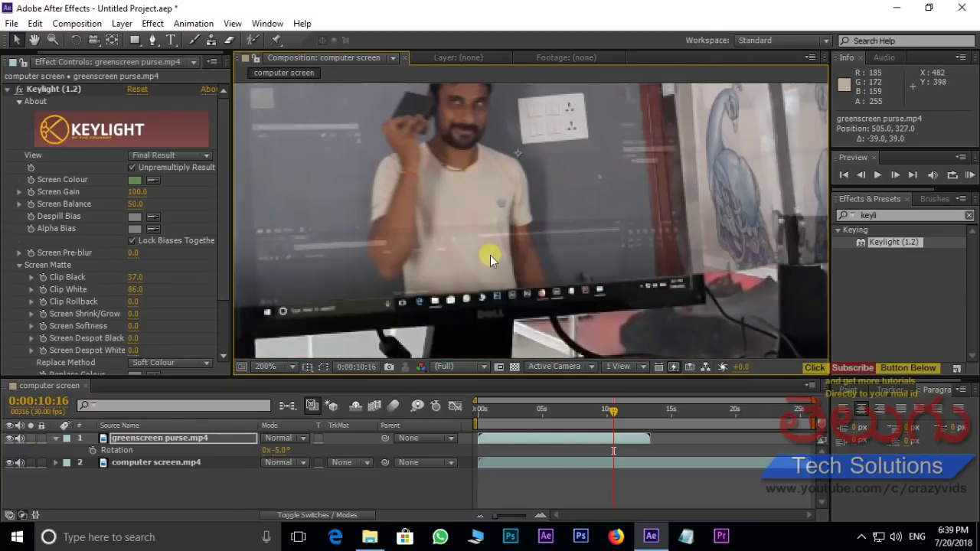
{"action": "left_click_drag", "start_coordinate": [501, 258], "coordinate": [500, 261]}
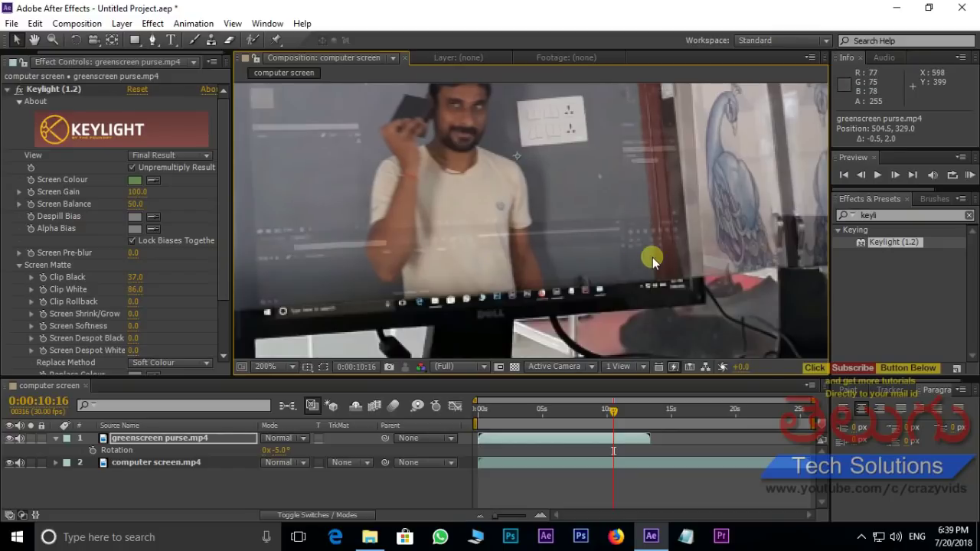
{"action": "scroll", "coordinate": [652, 257], "scroll_direction": "down", "scroll_amount": 2}
{"action": "scroll", "coordinate": [423, 214], "scroll_direction": "up", "scroll_amount": 1}
{"action": "left_click_drag", "start_coordinate": [452, 201], "coordinate": [520, 280]}
- Start a Pen mask with points at the monitor screen's corners and along its bottom edge
{"action": "key", "text": "Return"}
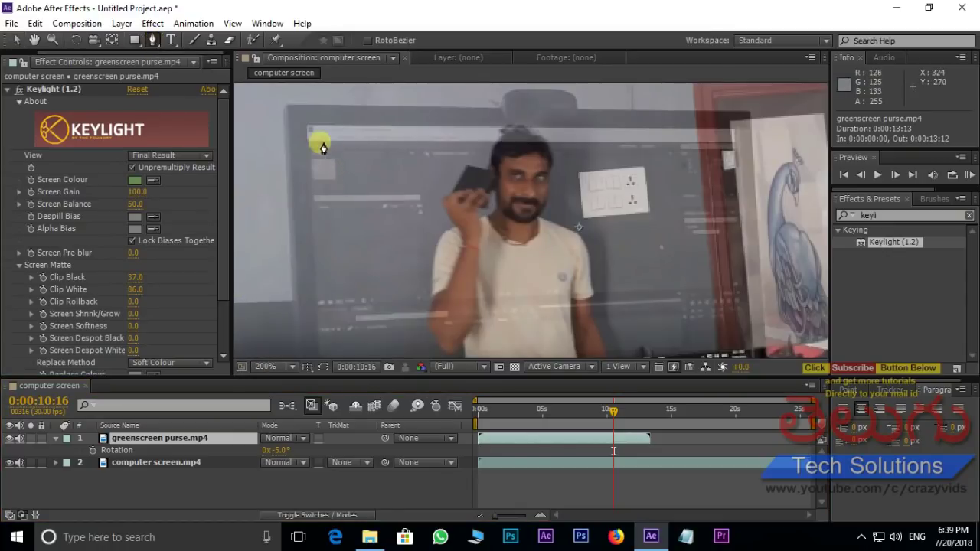
{"action": "left_click", "coordinate": [306, 124]}
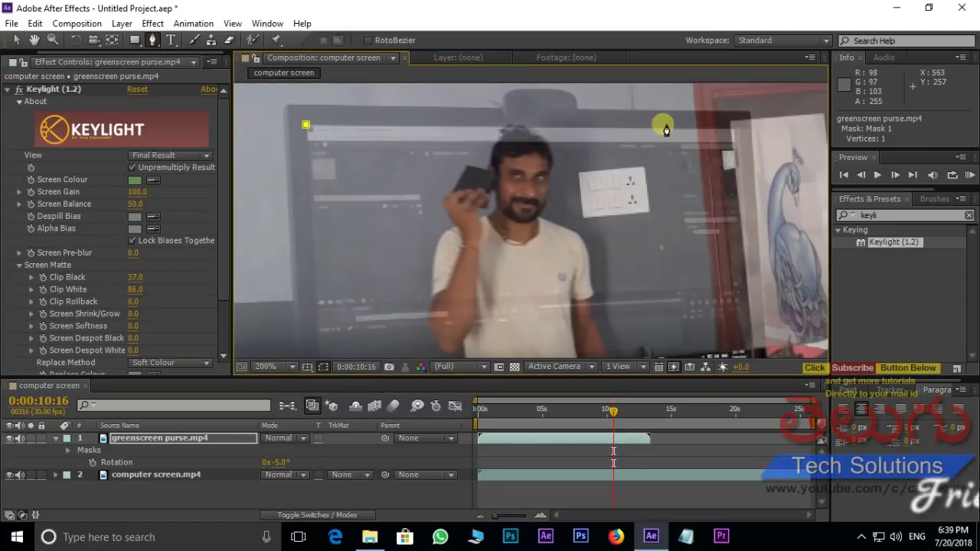
{"action": "left_click", "coordinate": [734, 130]}
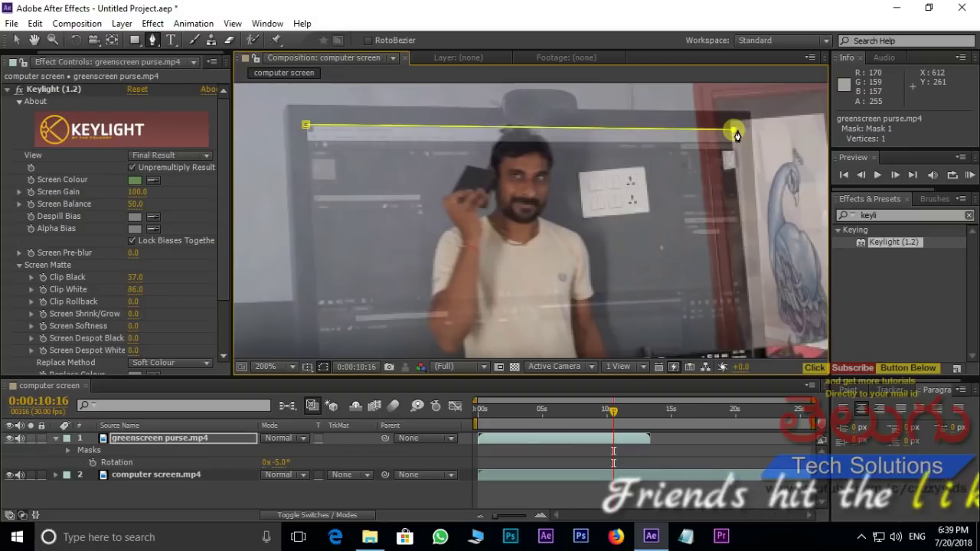
{"action": "scroll", "coordinate": [720, 268], "scroll_direction": "down", "scroll_amount": 3}
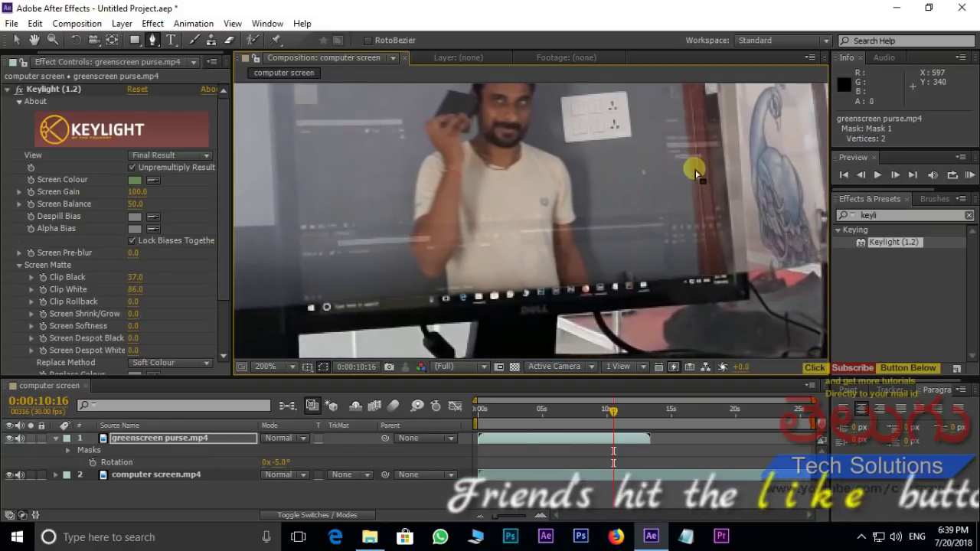
{"action": "left_click", "coordinate": [724, 274]}
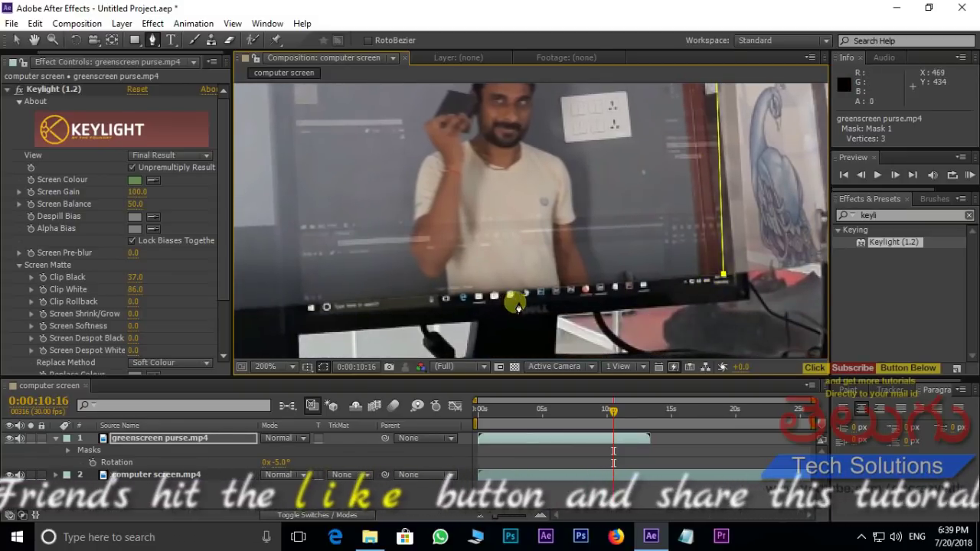
{"action": "left_click", "coordinate": [479, 293]}
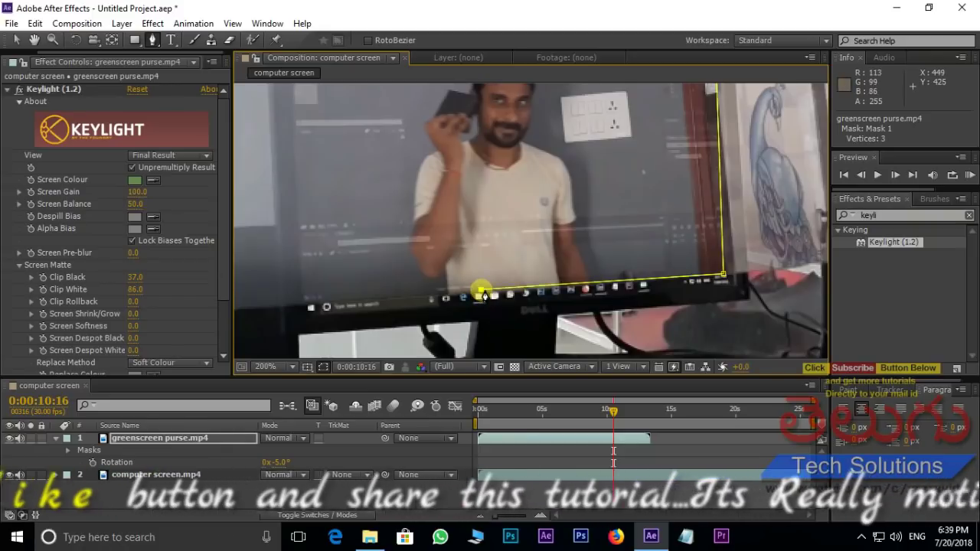
- Extend the mask around the hand reaching for the mouse to complete the 9-vertex Mask 1
{"action": "left_click_drag", "start_coordinate": [613, 419], "coordinate": [584, 419]}
{"action": "left_click", "coordinate": [541, 315]}
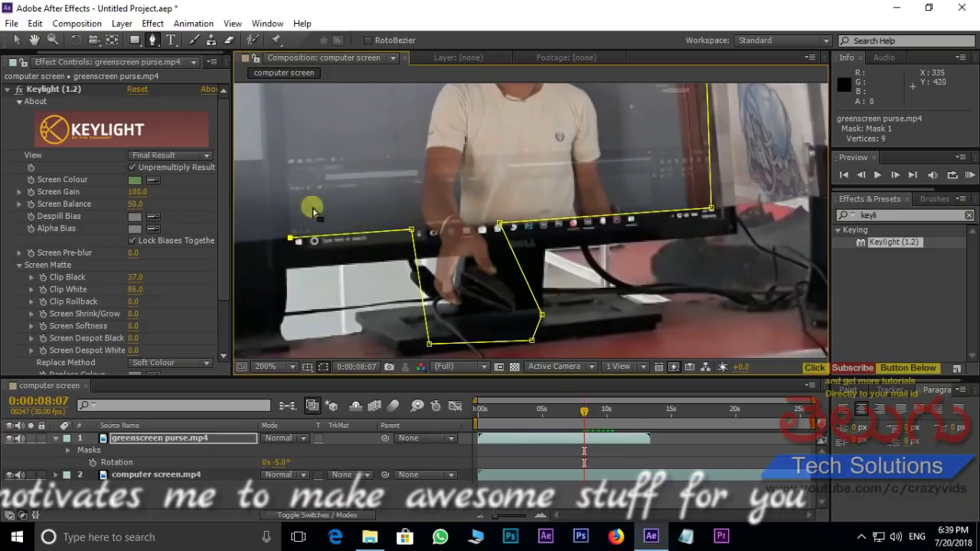
{"action": "left_click_drag", "start_coordinate": [312, 208], "coordinate": [359, 285]}
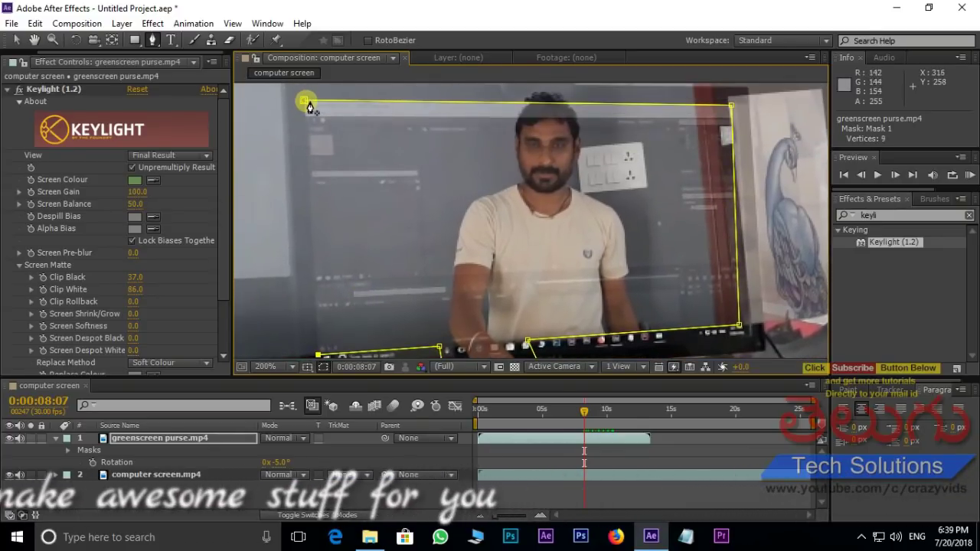
{"action": "key", "text": "comma"}
{"action": "key", "text": "comma"}
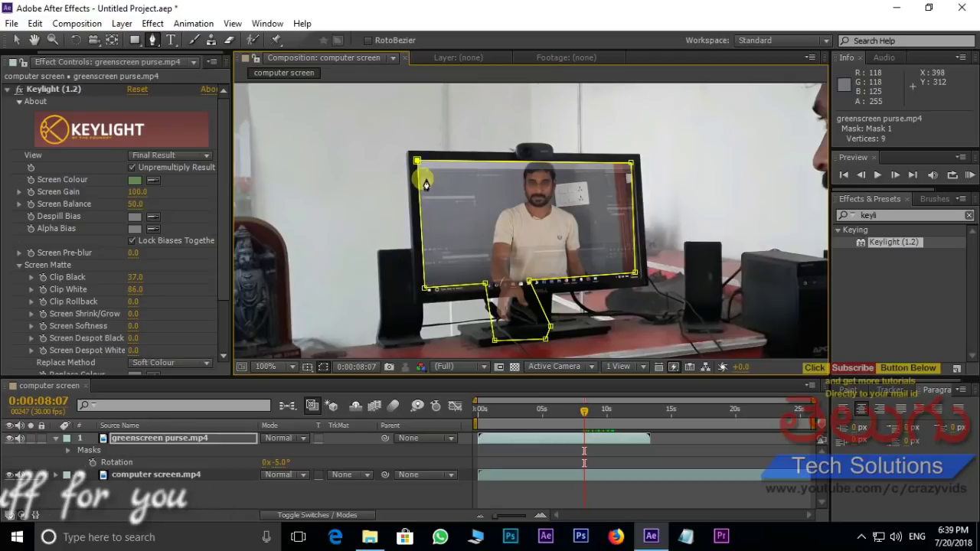
{"action": "key", "text": "period"}
{"action": "key", "text": "period"}
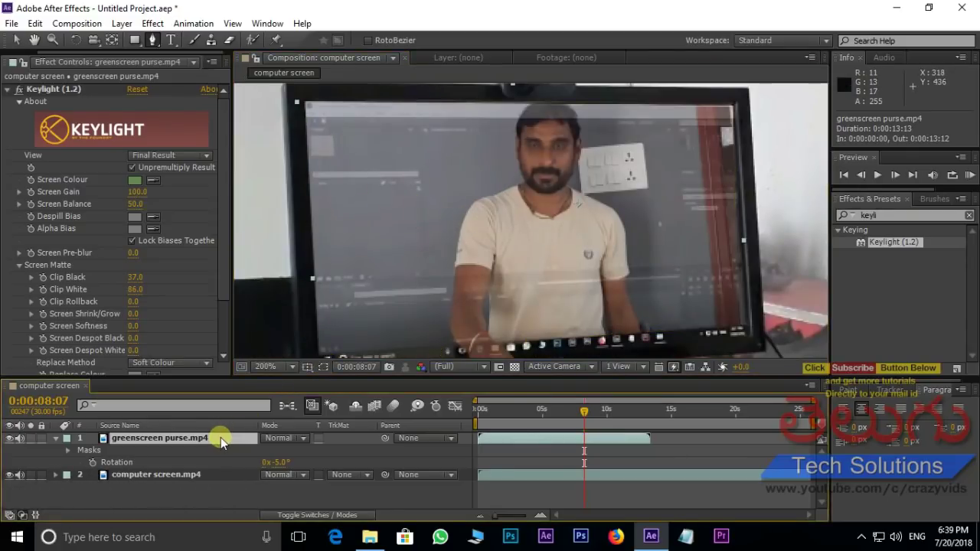
- Raise the greenscreen layer's opacity back to 100% and locate the clip's final frame
{"action": "key", "text": "t"}
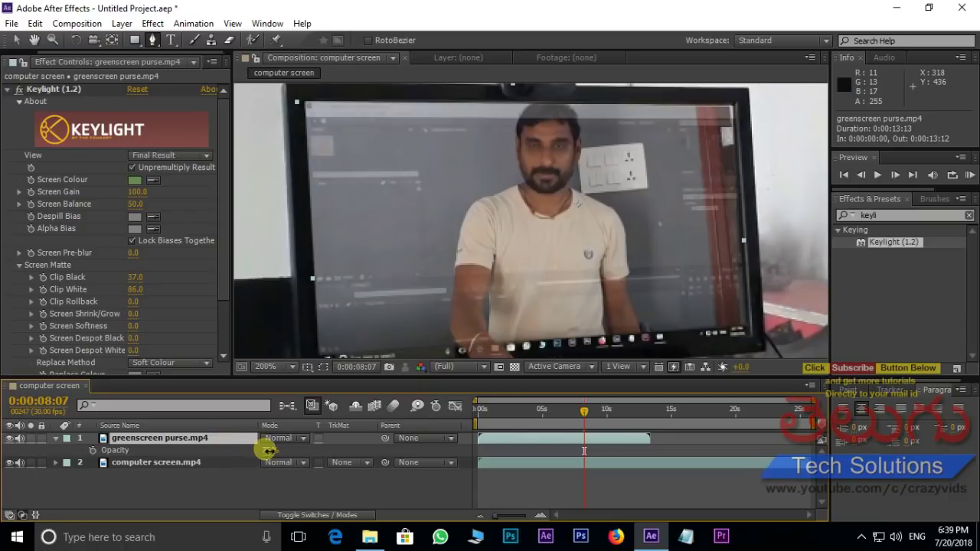
{"action": "left_click_drag", "start_coordinate": [267, 451], "coordinate": [327, 451]}
{"action": "scroll", "coordinate": [540, 307], "scroll_direction": "down", "scroll_amount": 2}
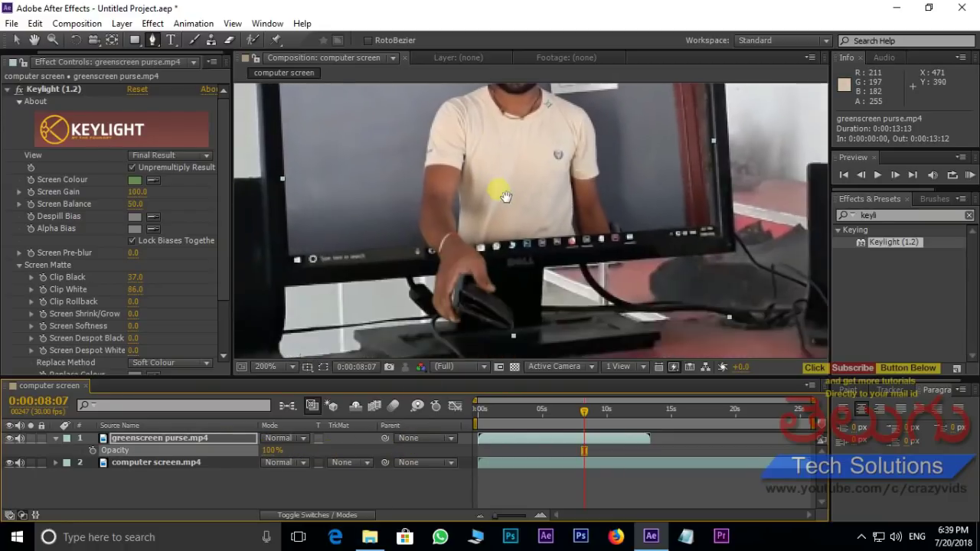
{"action": "key", "text": "comma"}
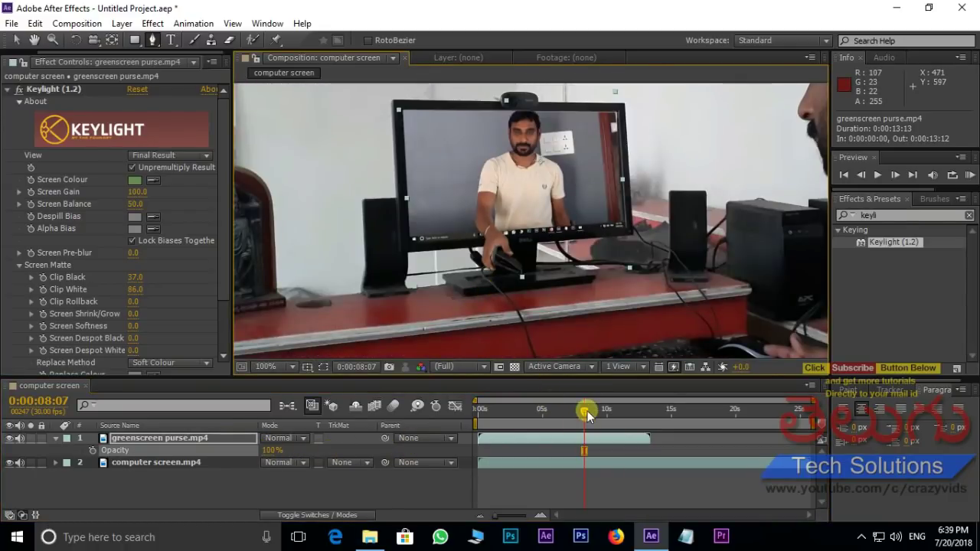
{"action": "left_click_drag", "start_coordinate": [595, 414], "coordinate": [649, 414]}
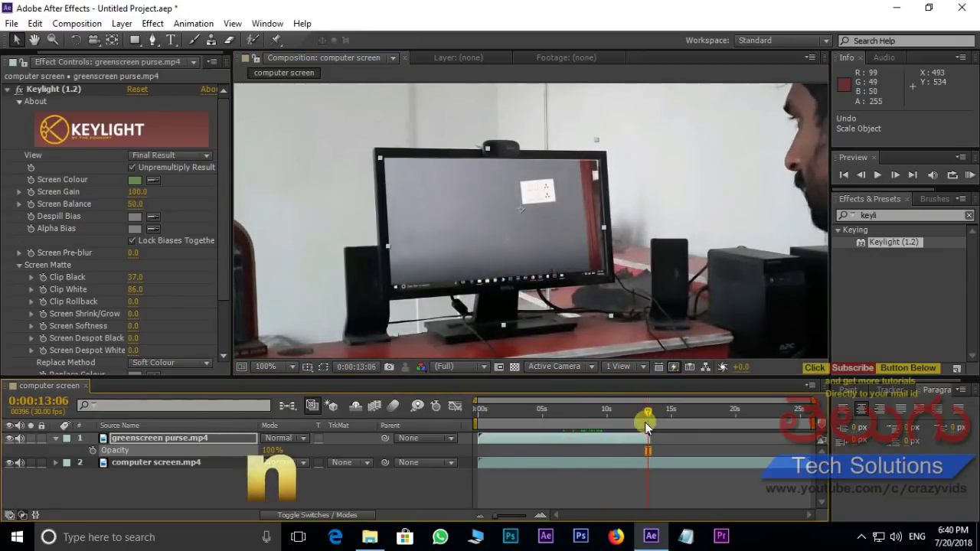
- Set the work area end at 0:00:13:06 and trim the composition to the work area
{"action": "key", "text": "n"}
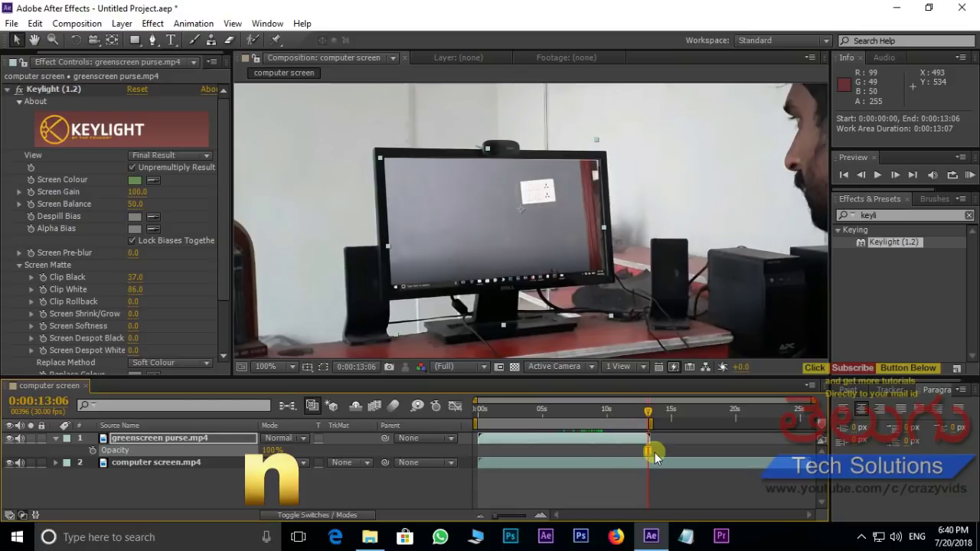
{"action": "right_click", "coordinate": [563, 421]}
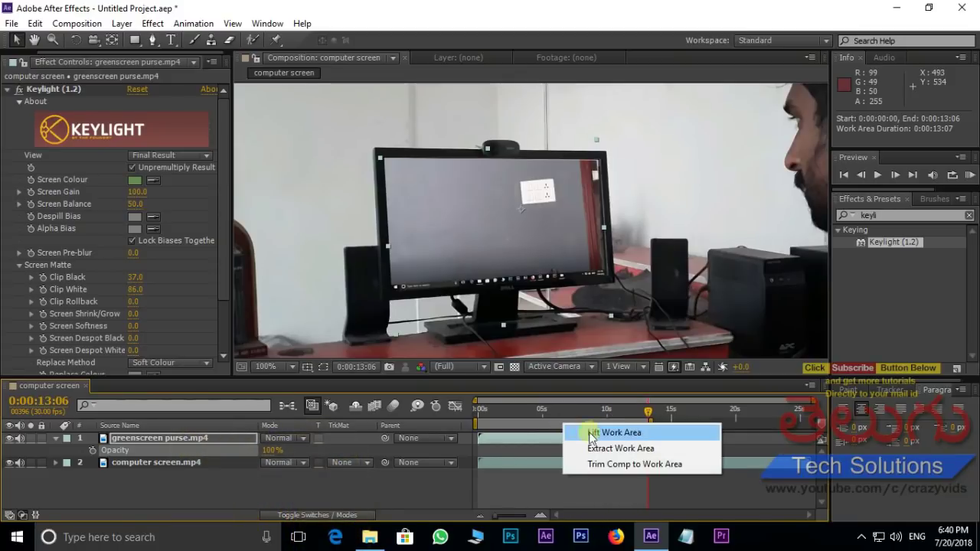
{"action": "left_click", "coordinate": [631, 464]}
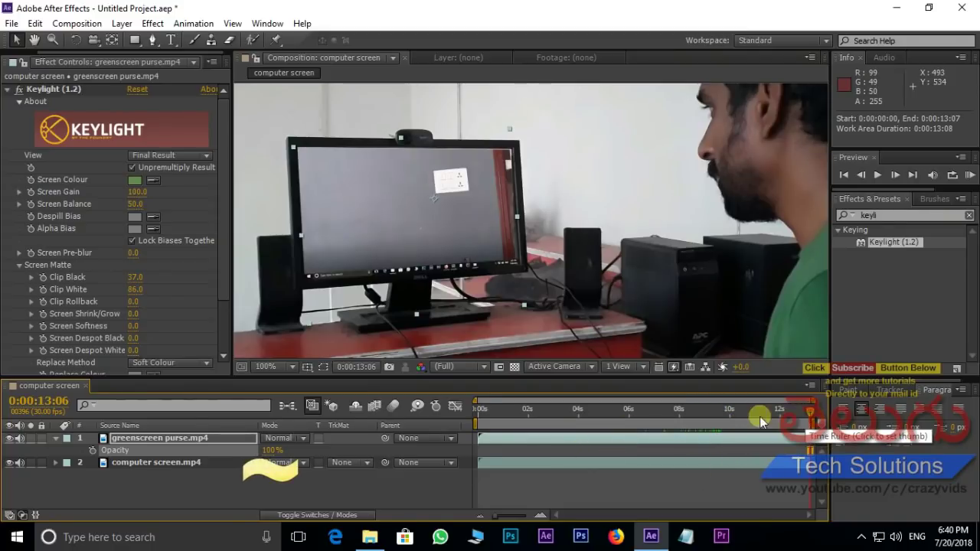
- Maximize the computer screen composition viewer to fill the window and jump to 0:00:00:00
{"action": "key", "text": "grave"}
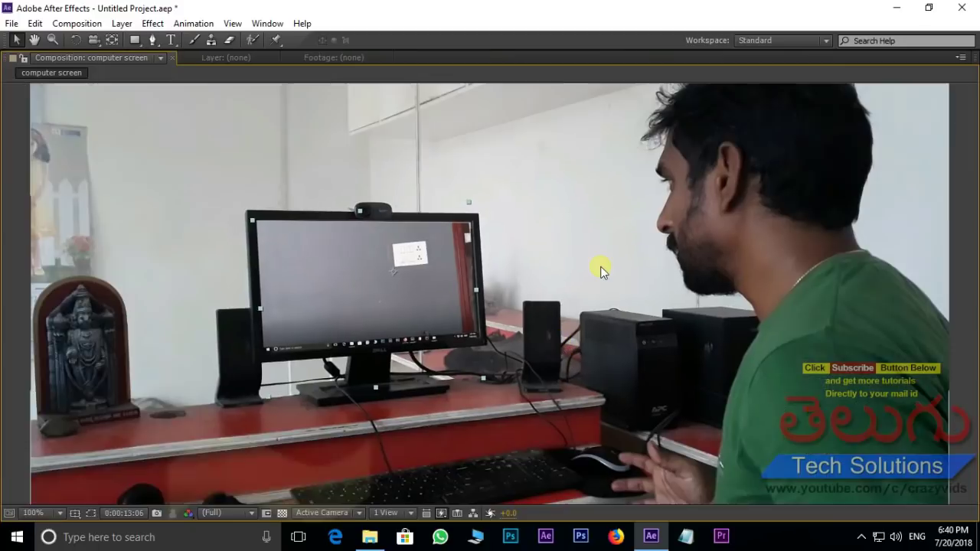
{"action": "key", "text": "Home"}
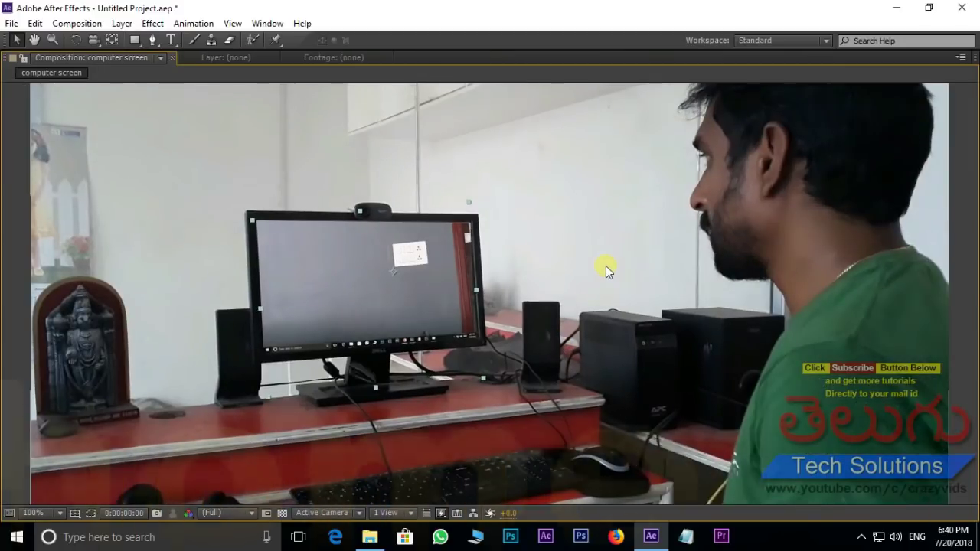